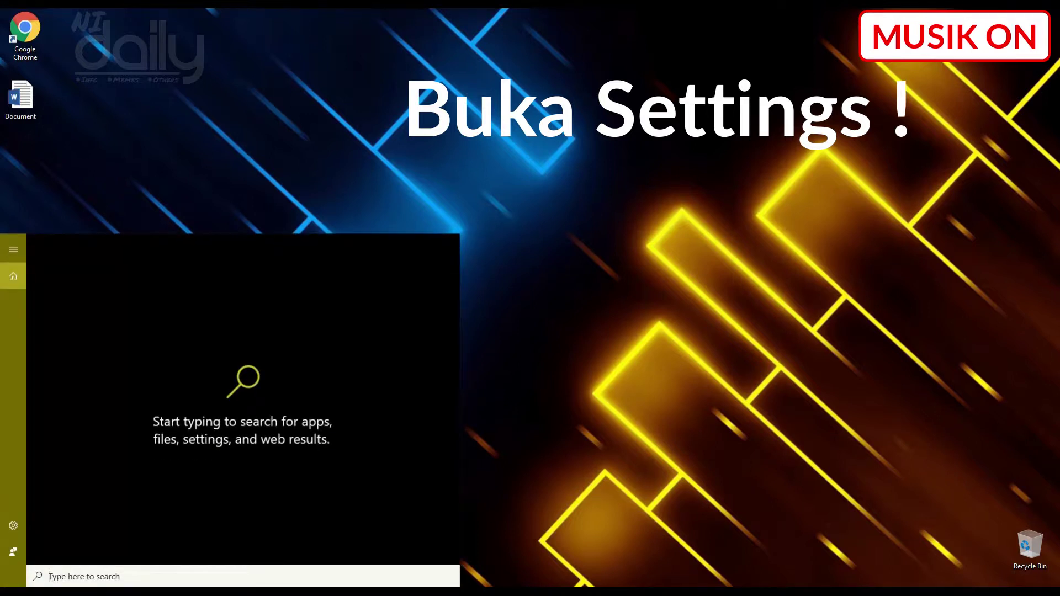
Step: Search 'se' to launch Settings, then go to Ease of Access > Narrator
type("se")
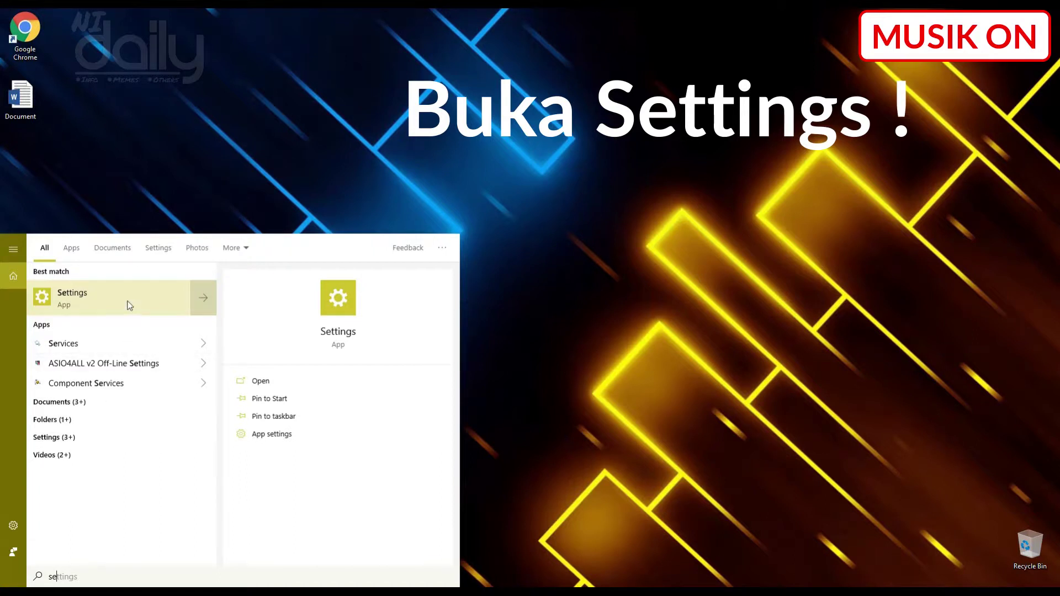
left_click(127, 304)
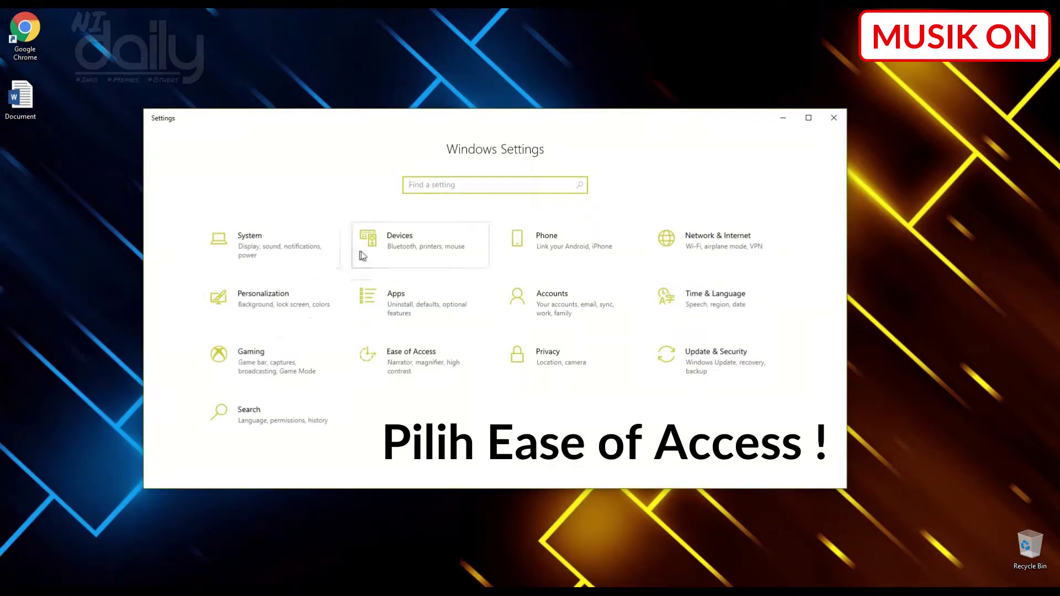
left_click(416, 357)
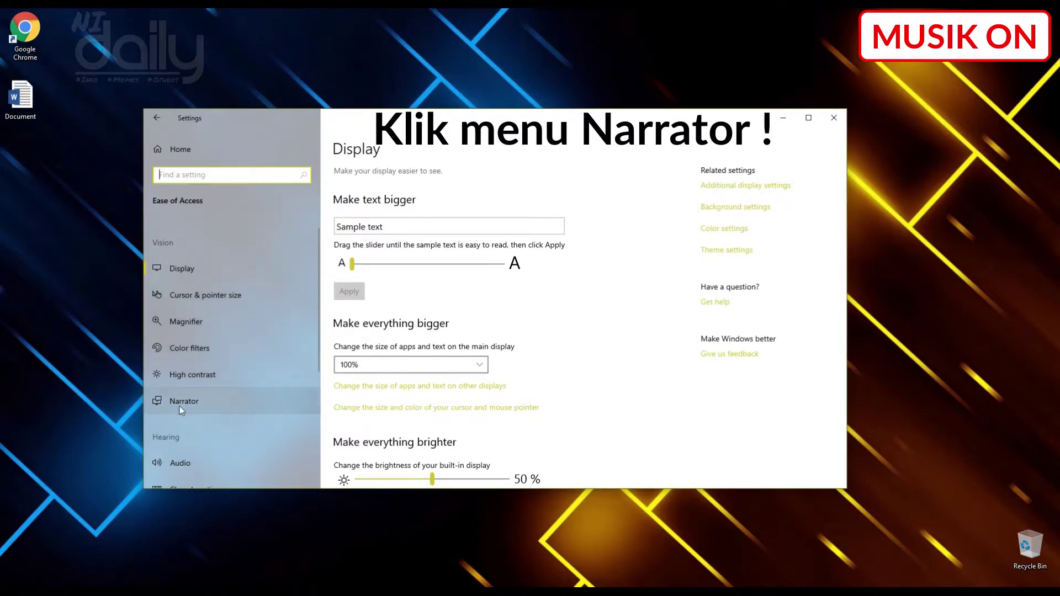
left_click(201, 402)
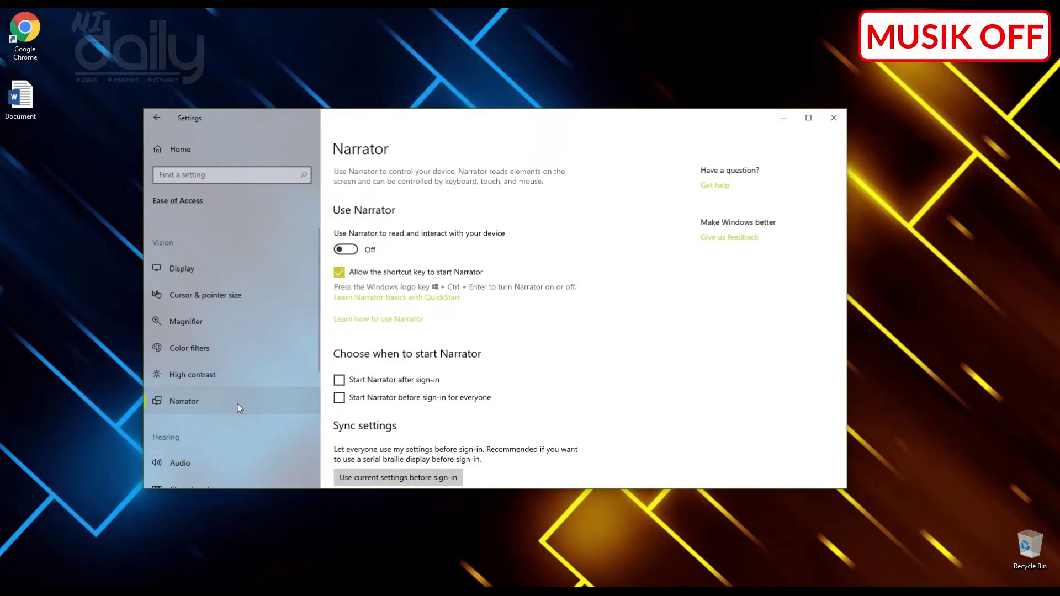
Step: Turn 'Use Narrator' on, dismiss the QuickStart guide, and browse the Narrator options
left_click(352, 251)
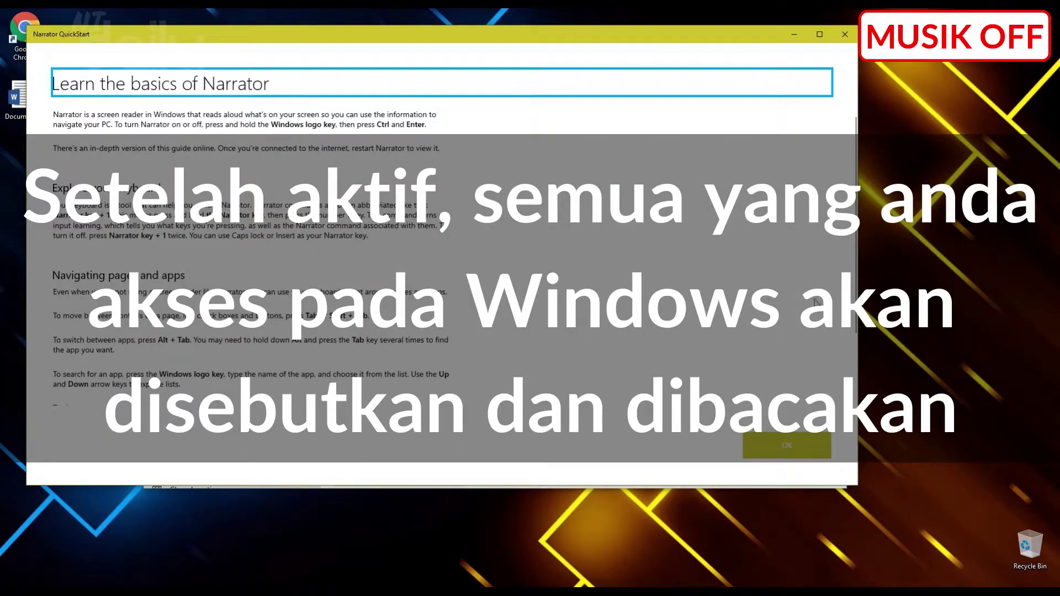
left_click(811, 439)
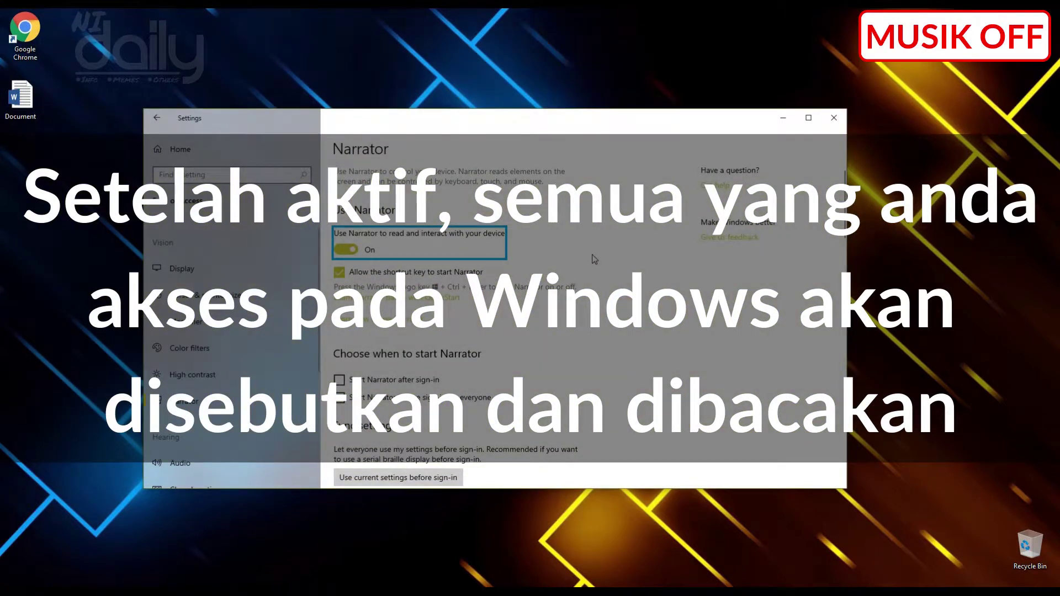
scroll(594, 260, "down", 3)
scroll(594, 259, "down", 1)
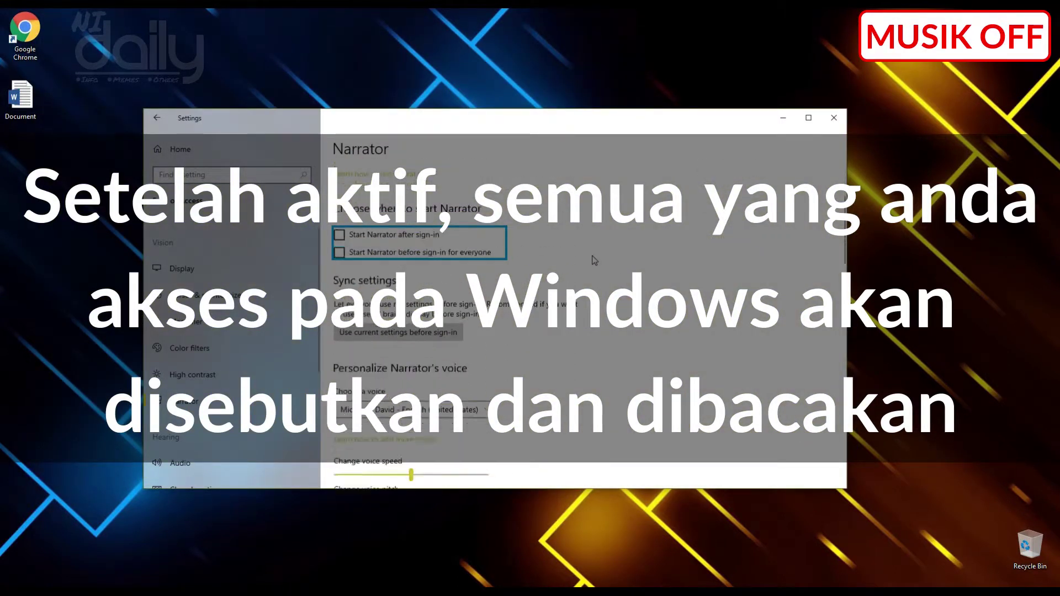
scroll(594, 260, "down", 2)
scroll(594, 261, "down", 2)
scroll(594, 261, "down", 2)
scroll(594, 260, "down", 1)
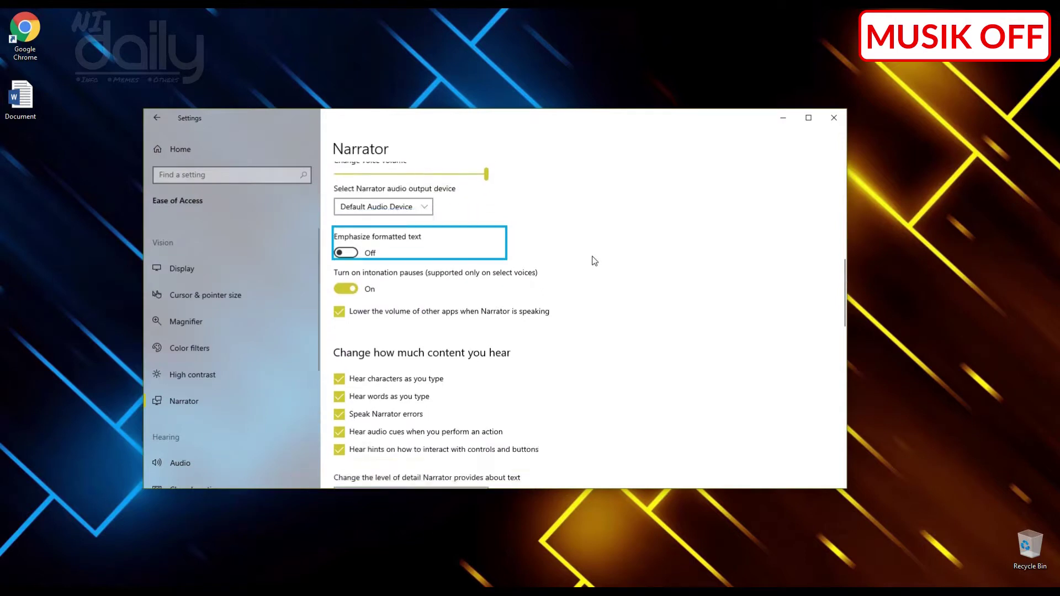
scroll(594, 260, "down", 1)
scroll(594, 260, "down", 2)
scroll(594, 261, "down", 5)
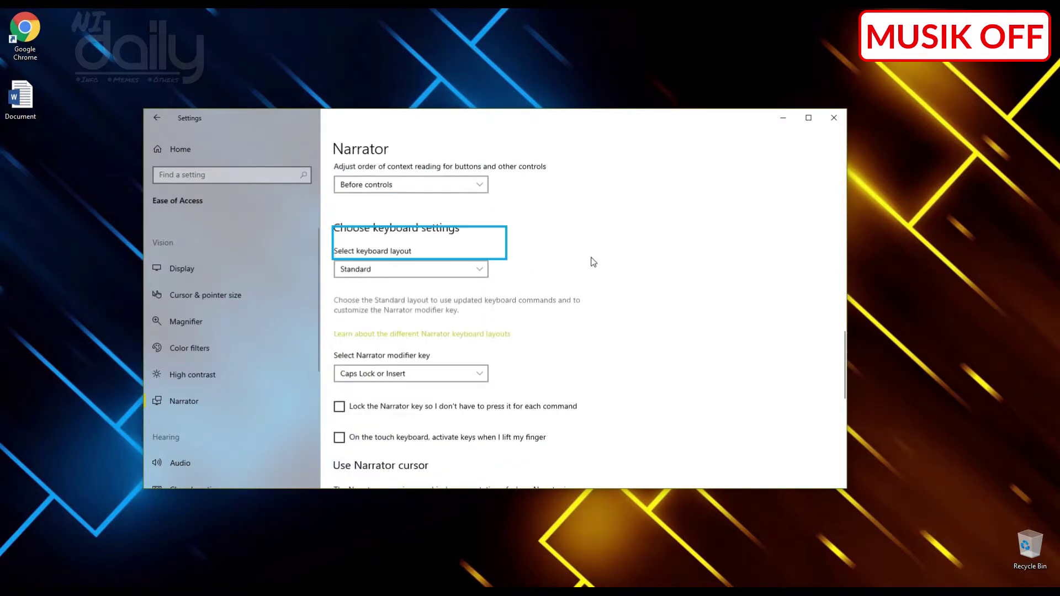
scroll(594, 261, "down", 1)
scroll(593, 262, "down", 5)
scroll(594, 262, "down", 2)
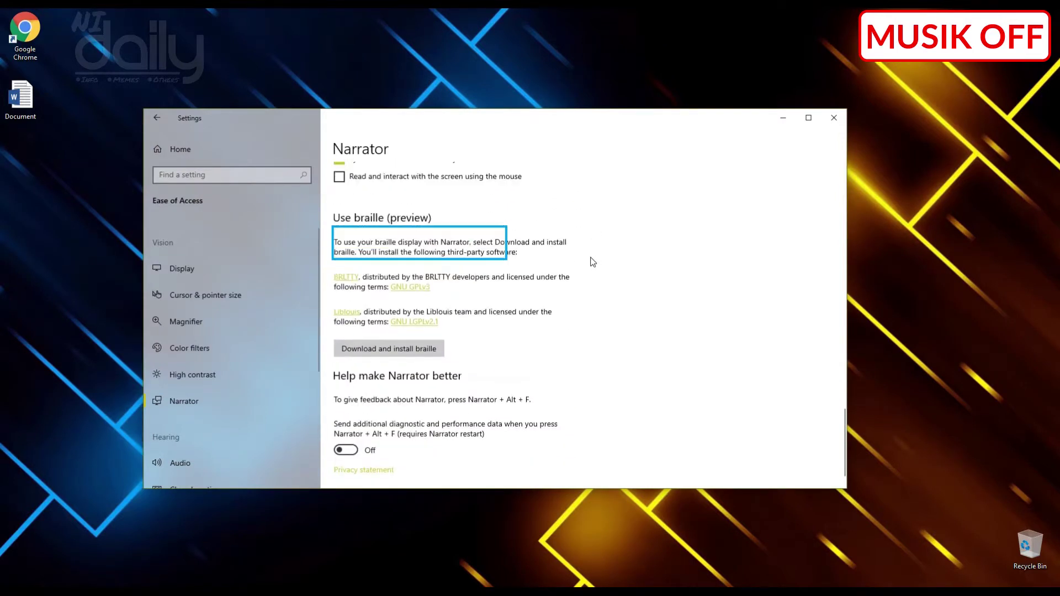
scroll(594, 262, "up", 4)
scroll(593, 262, "up", 4)
scroll(593, 262, "up", 4)
scroll(593, 262, "up", 1)
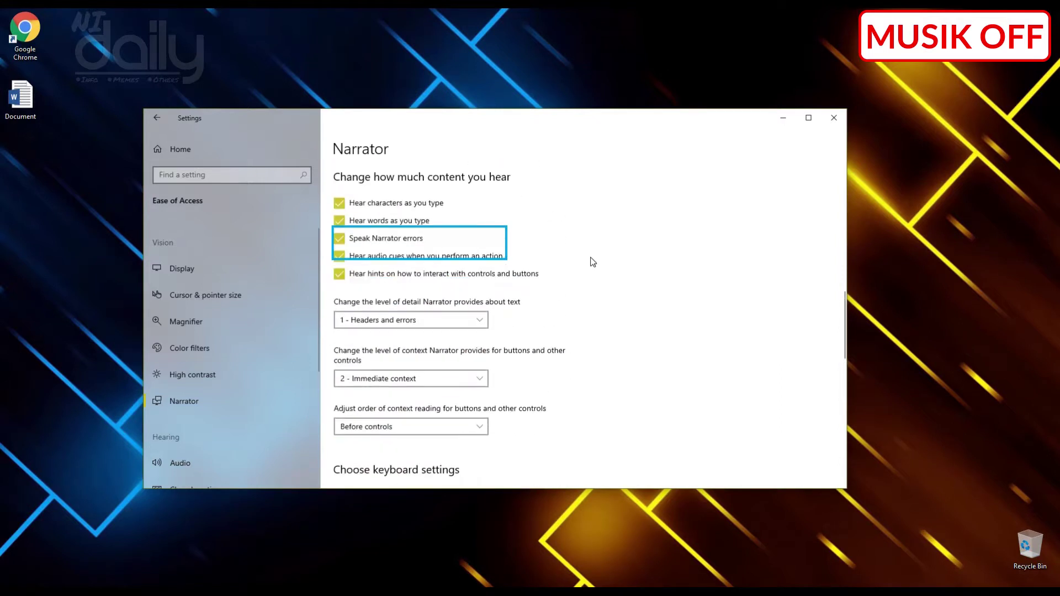
scroll(593, 261, "up", 1)
scroll(593, 262, "up", 2)
scroll(593, 262, "up", 2)
scroll(592, 260, "up", 2)
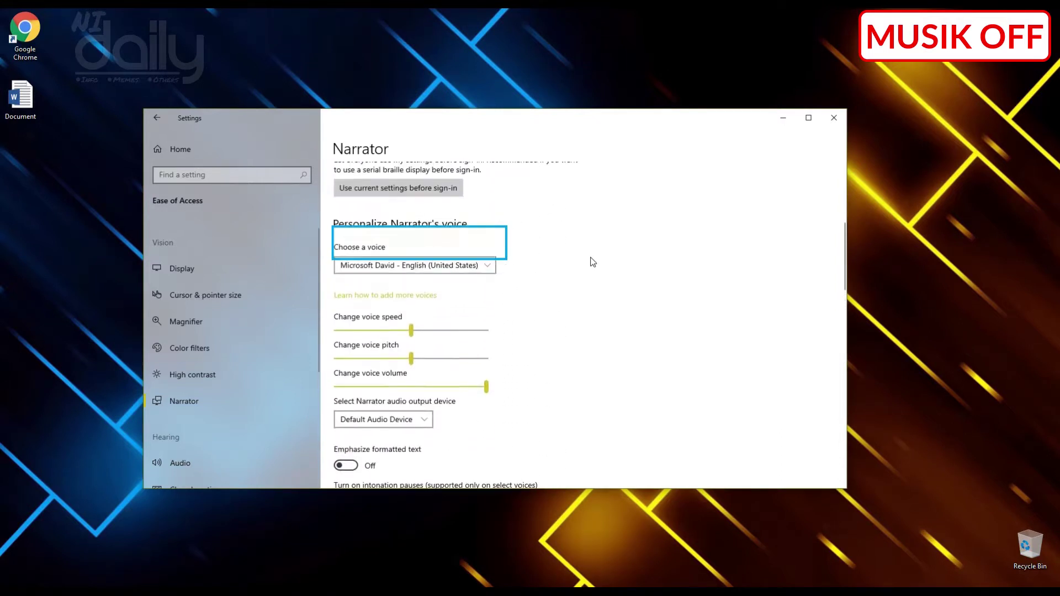
Step: Try the Zira, Mark and David Desktop voices, finally choosing Microsoft Zira Desktop
left_click(435, 278)
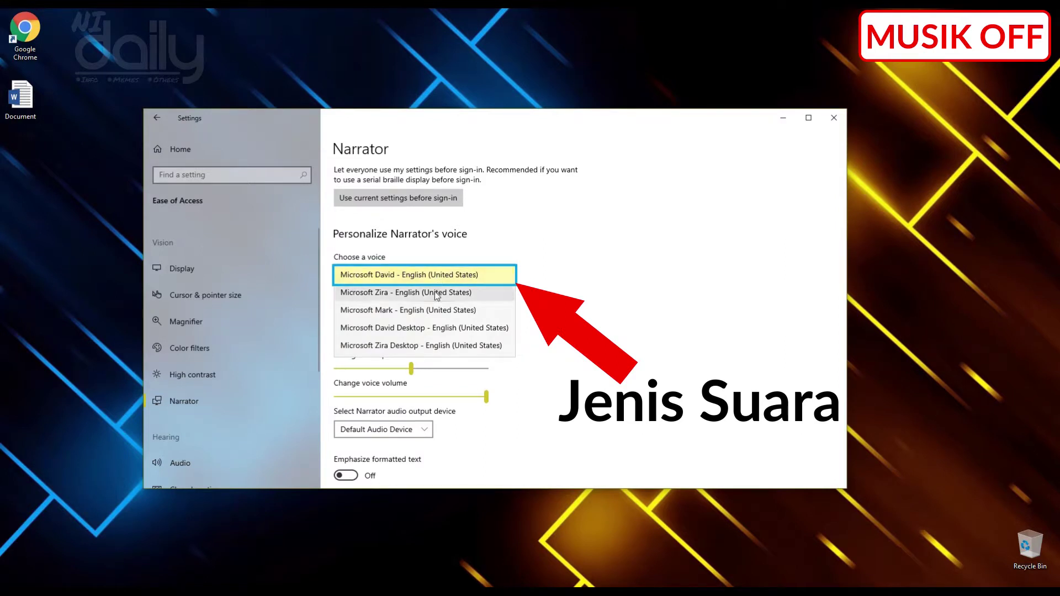
left_click(435, 291)
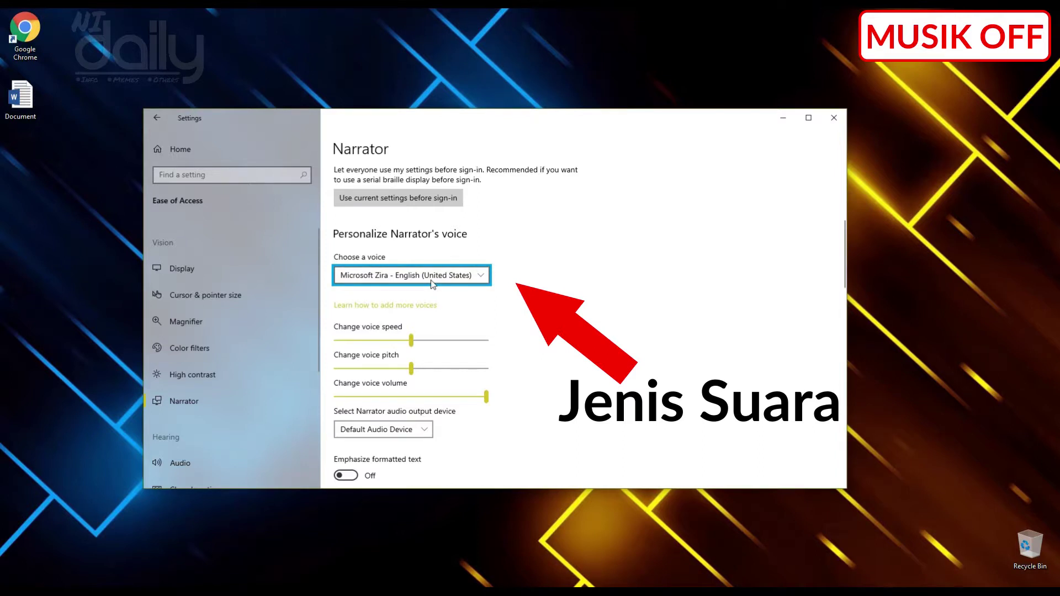
left_click(431, 280)
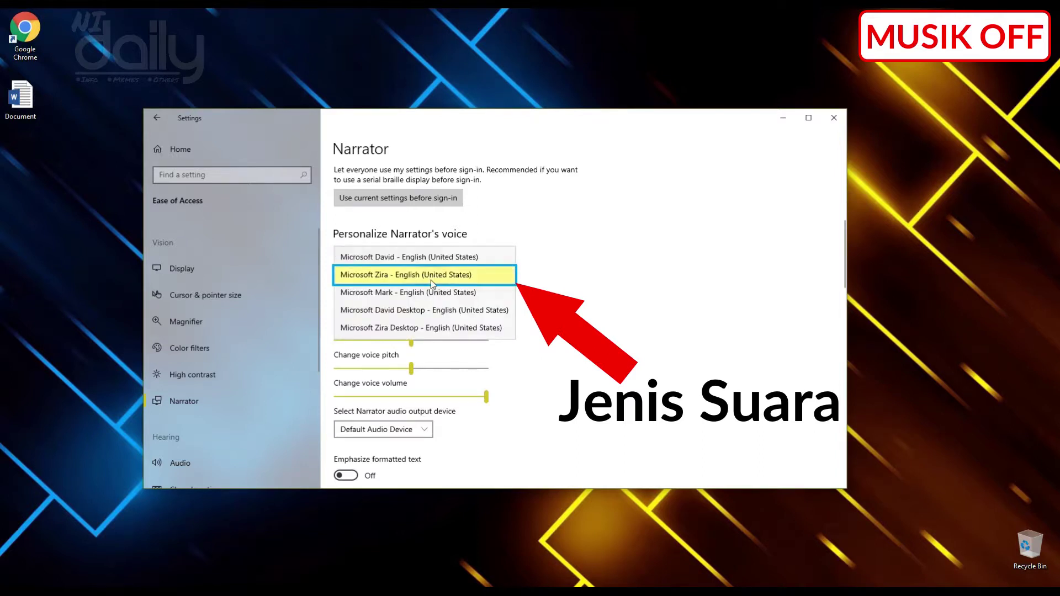
left_click(433, 294)
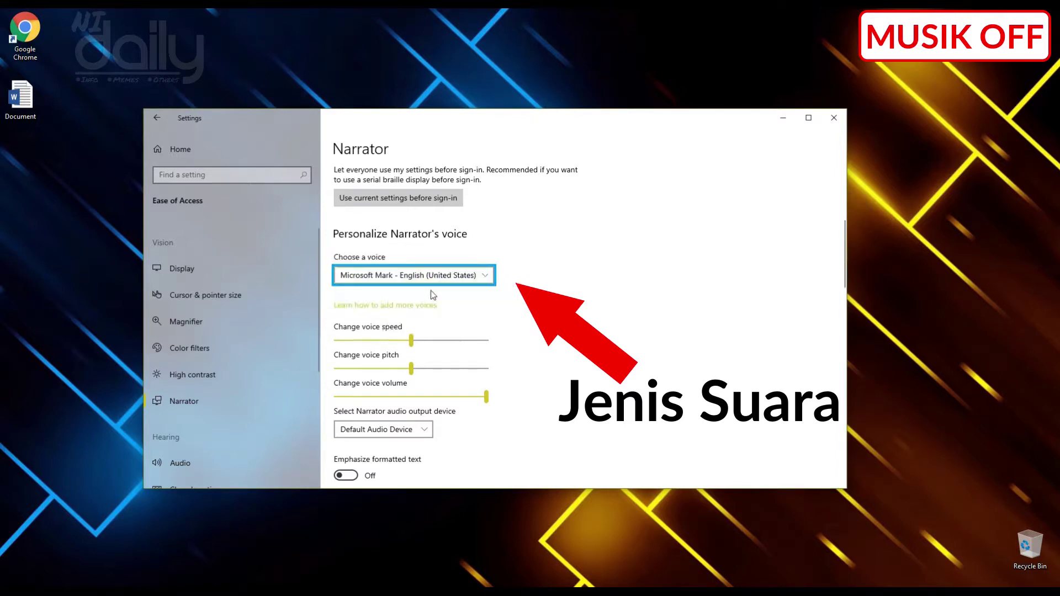
left_click(432, 279)
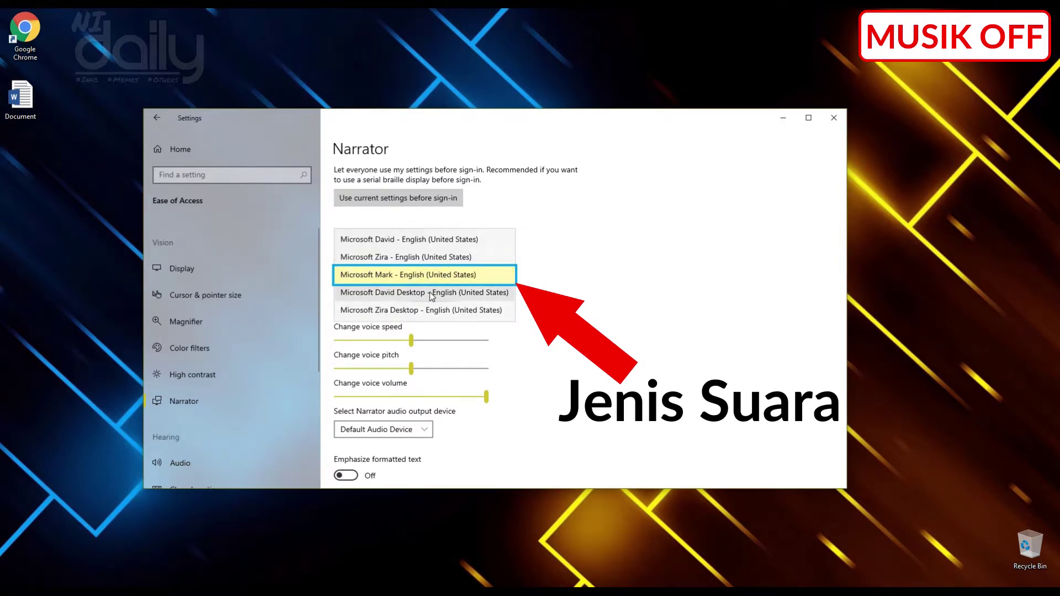
left_click(432, 295)
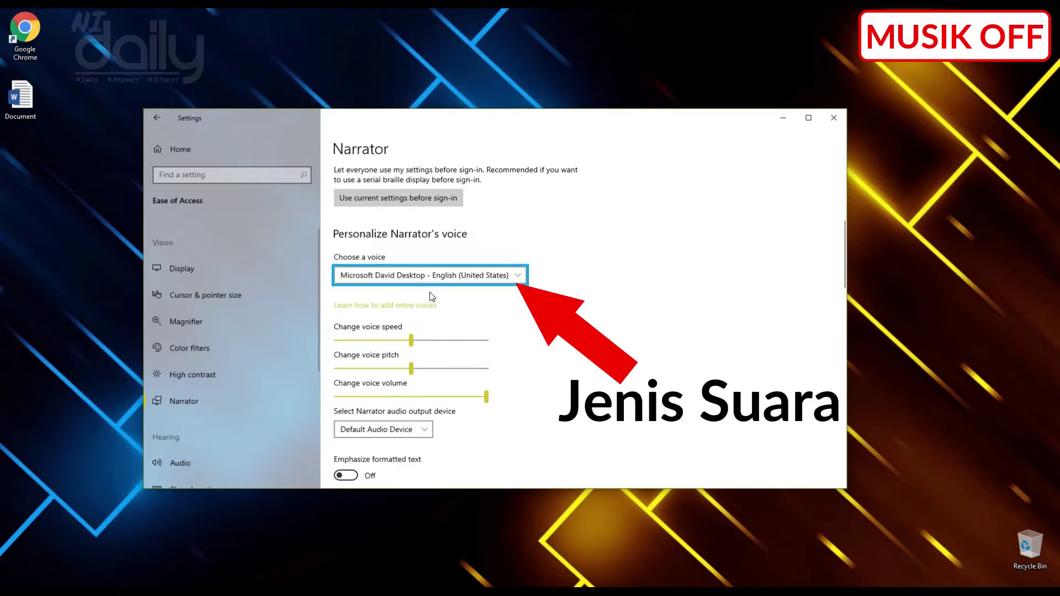
left_click(429, 284)
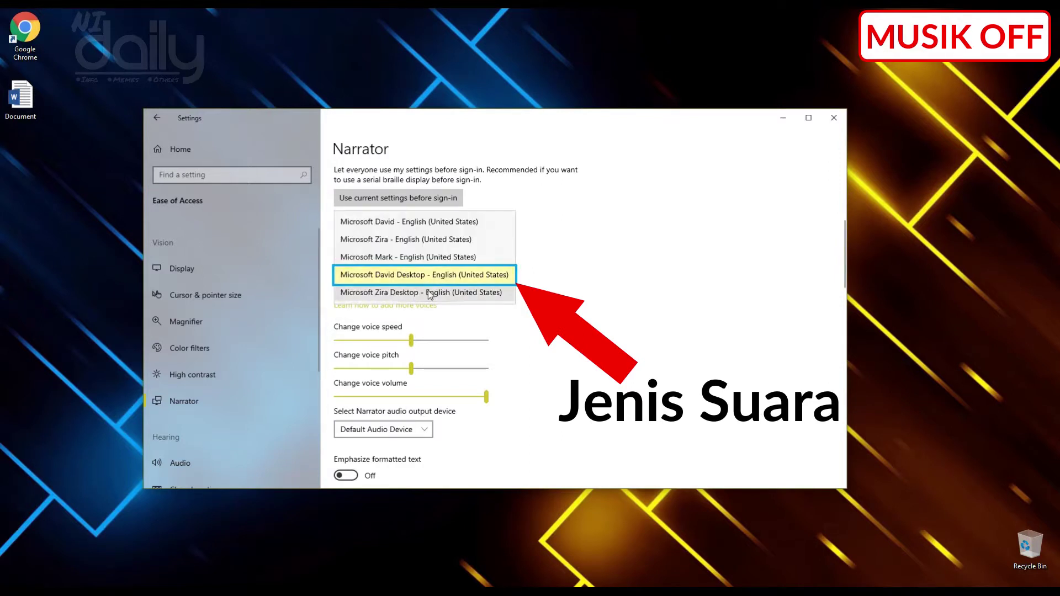
left_click(429, 293)
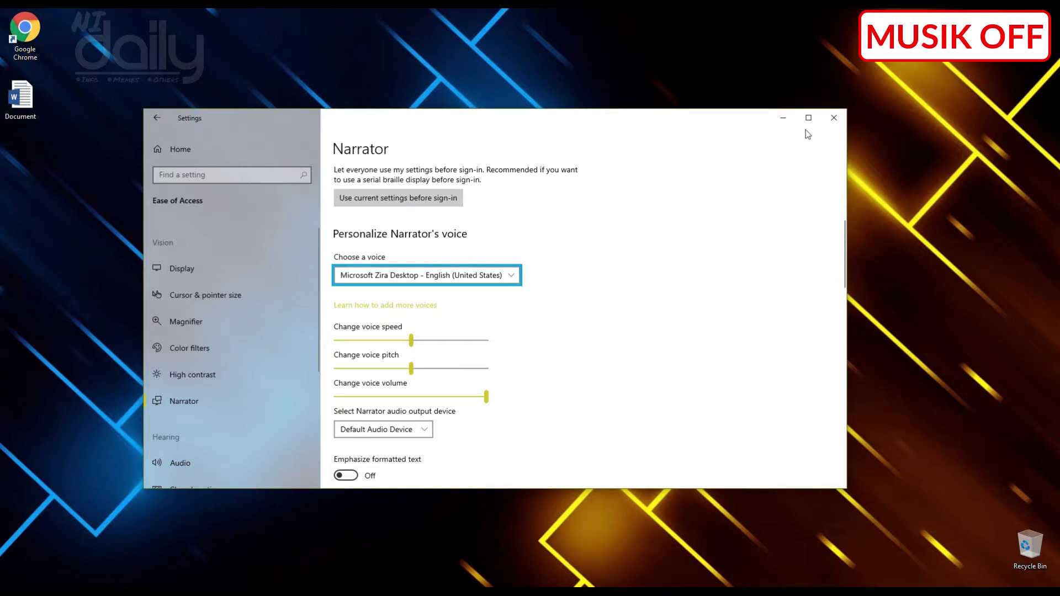
Step: Minimize Settings so Narrator announces the Google Chrome and Recycle Bin icons
left_click(781, 119)
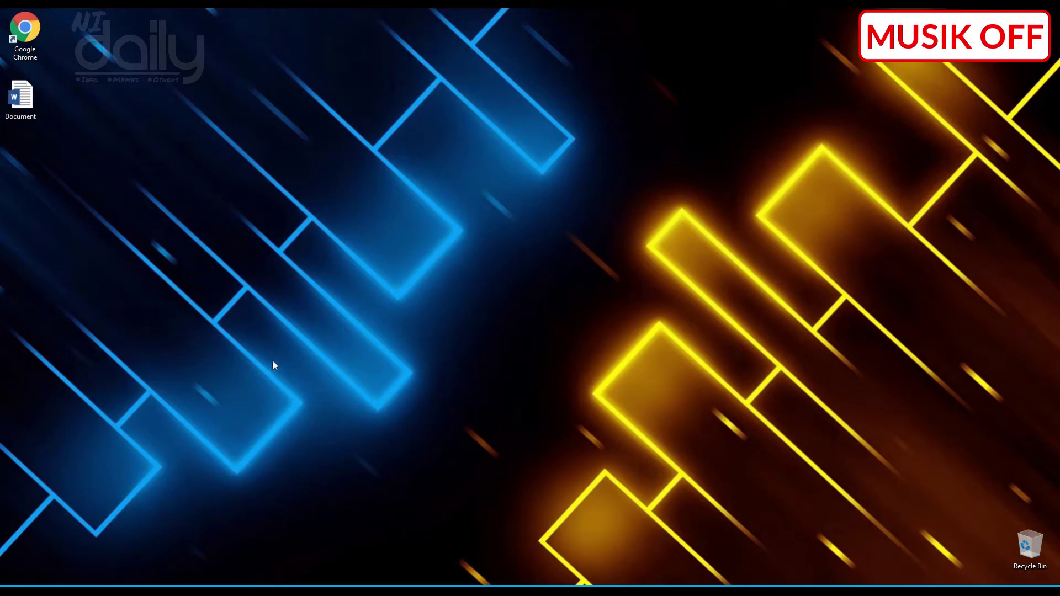
left_click(38, 47)
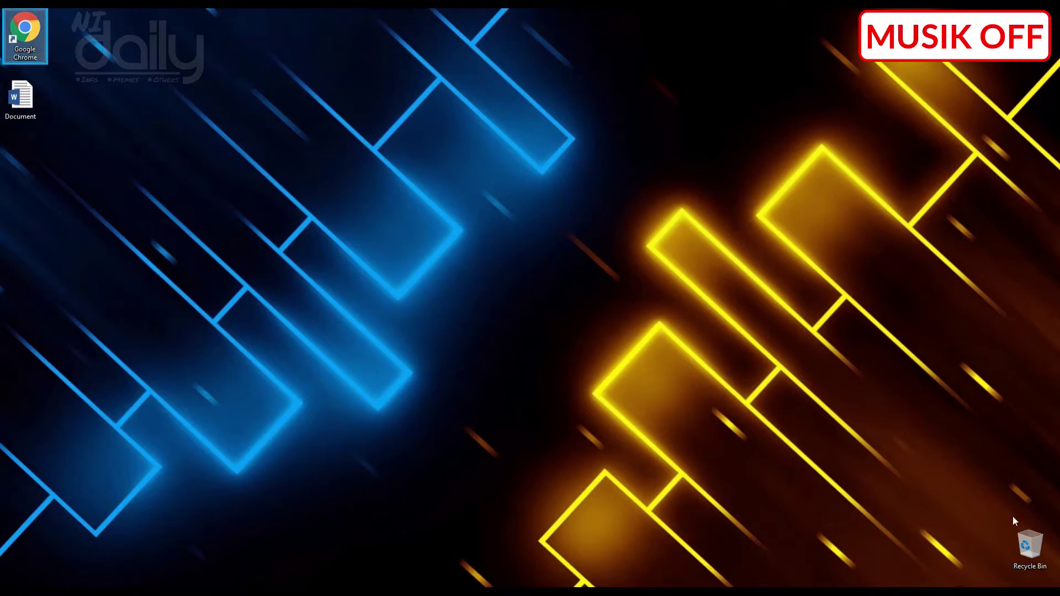
double_click(1028, 543)
left_click(1028, 543)
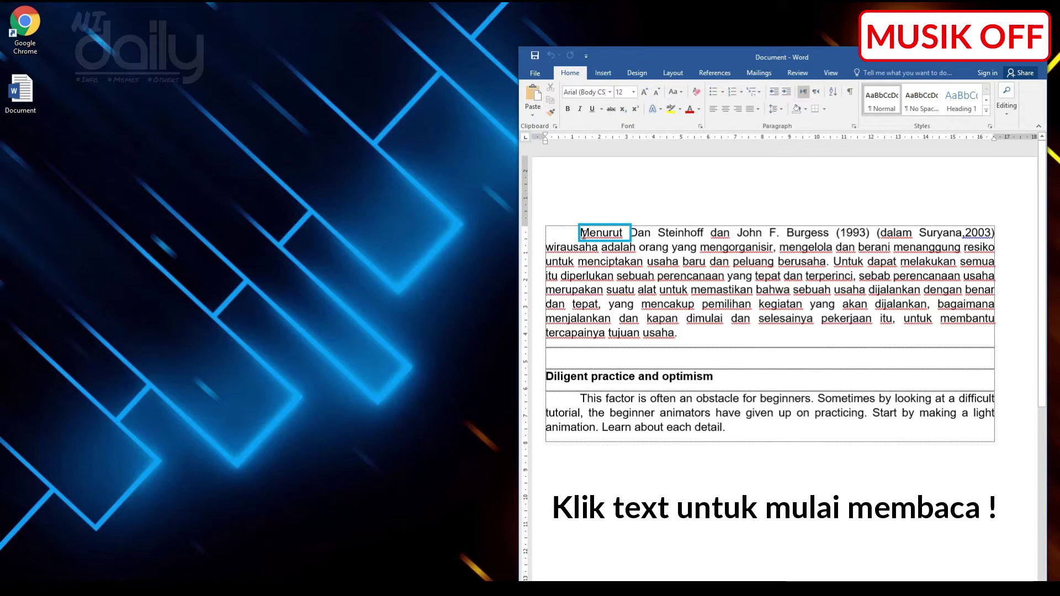
Step: Have Narrator read from 'Menurut', the bold heading, the paragraph start, and 'suatu'
left_click(584, 238)
key("Right")
key("Right")
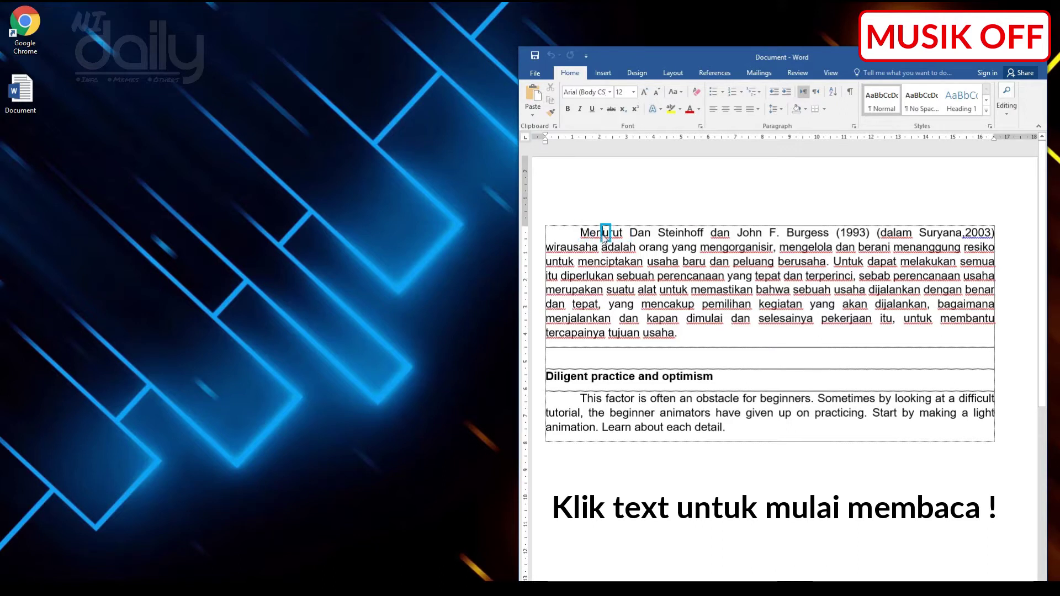
key("Right")
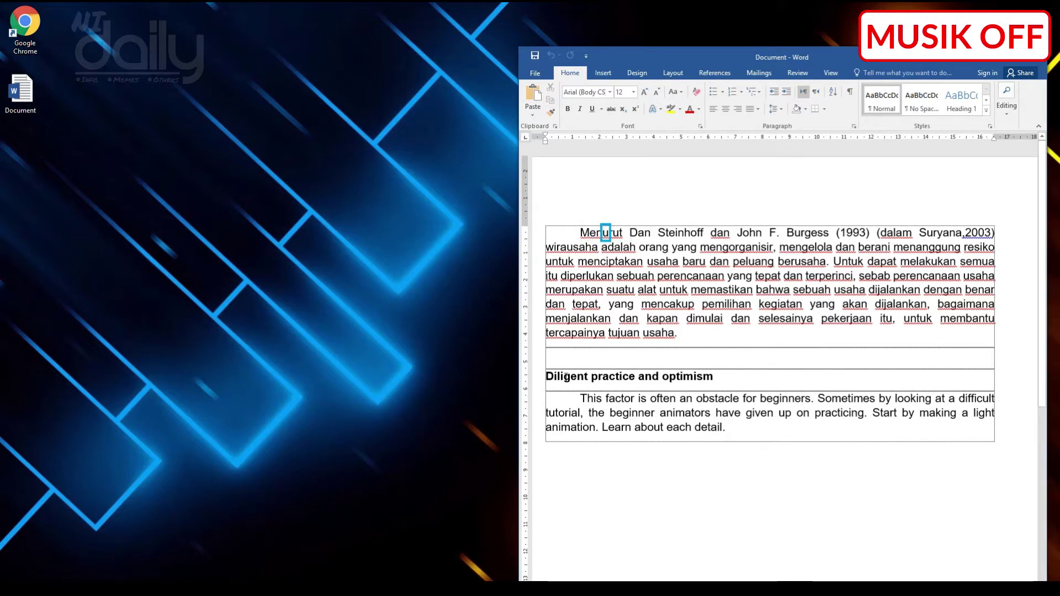
left_click(557, 380)
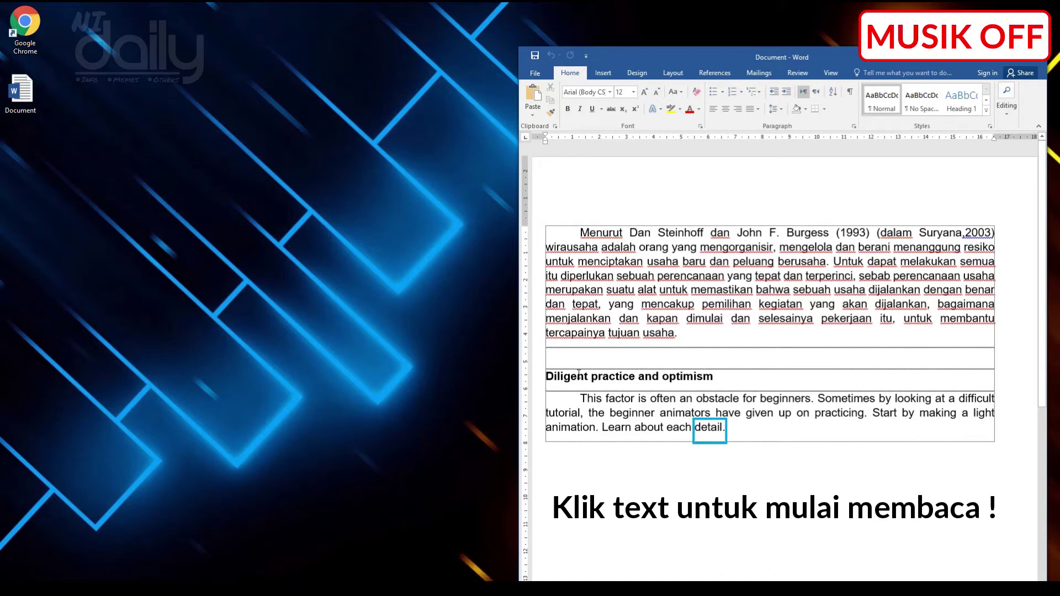
left_click(592, 233)
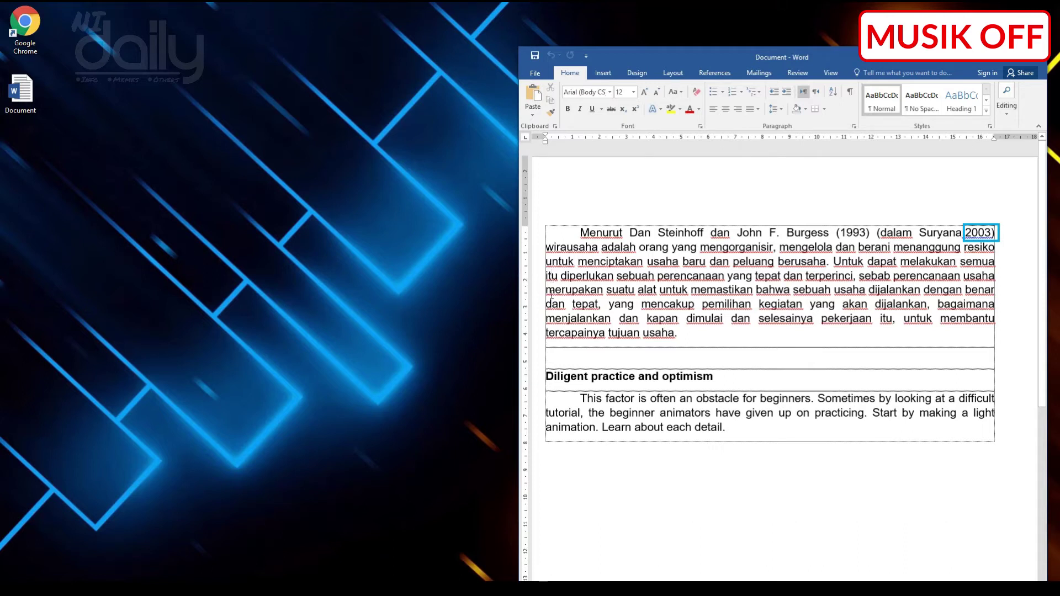
left_click(551, 291)
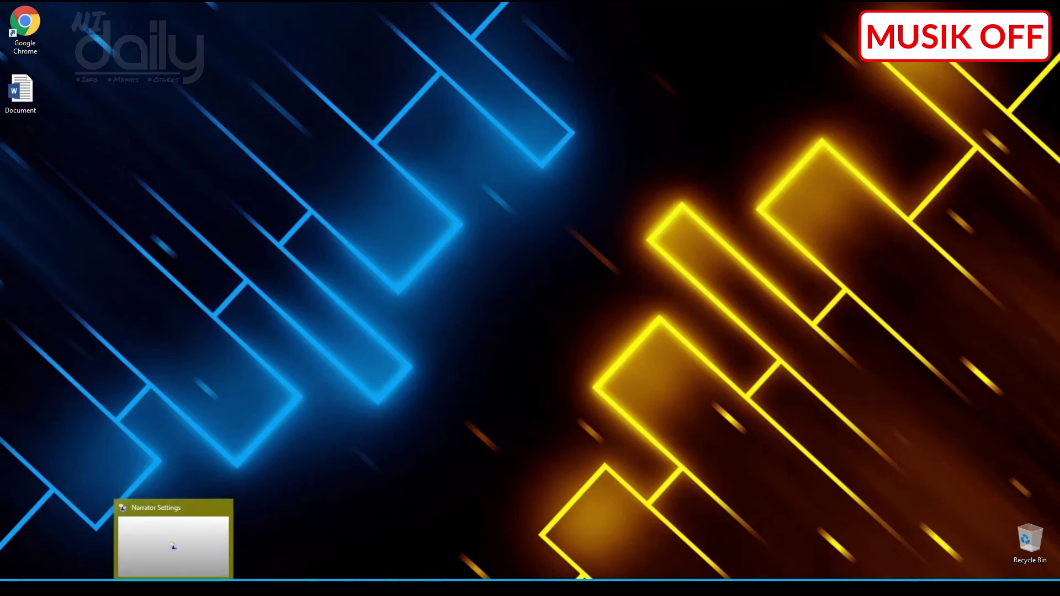
Step: Restore the Narrator Settings window from the taskbar and scroll to the top
left_click(172, 543)
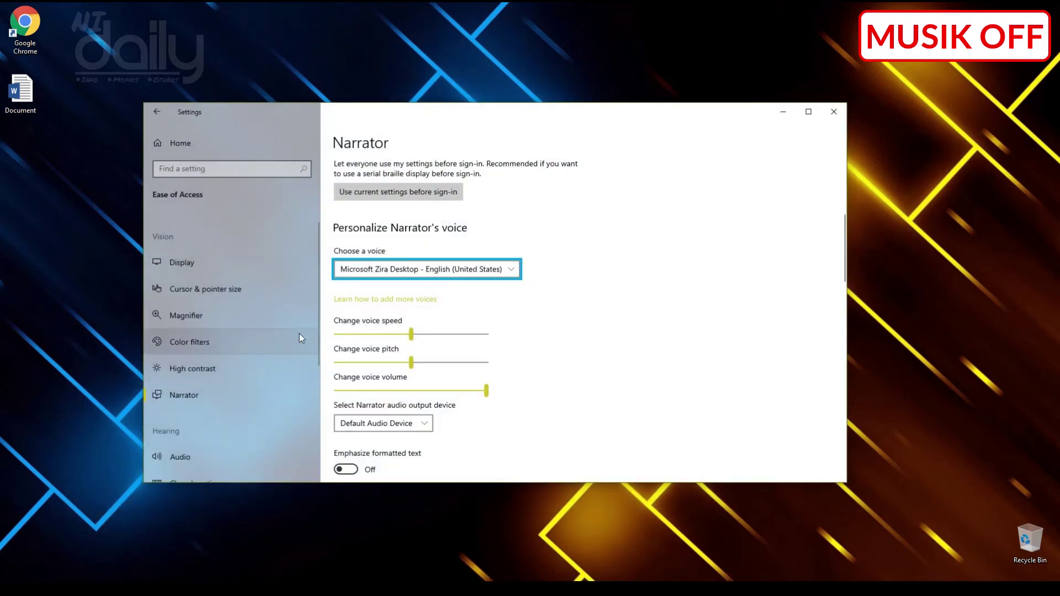
scroll(570, 277, "up", 5)
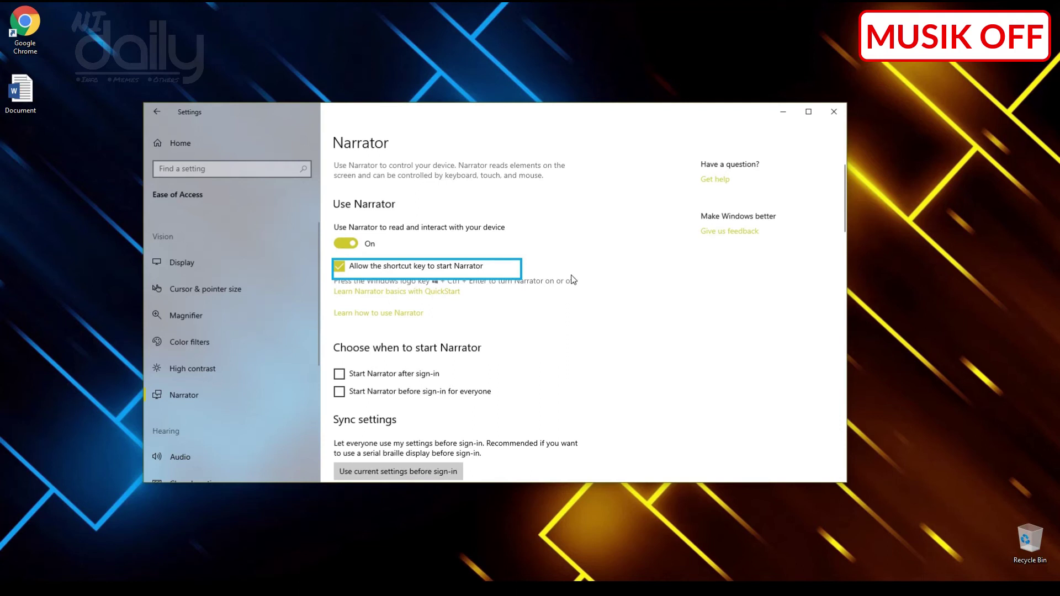